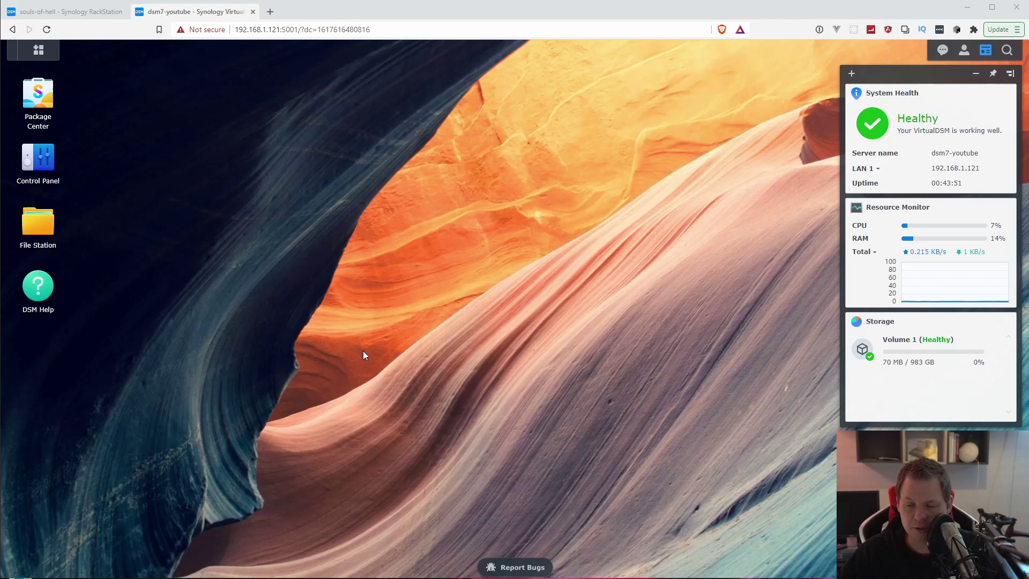
Open the DSM Login Portal settings in Control Panel.
click(47, 159)
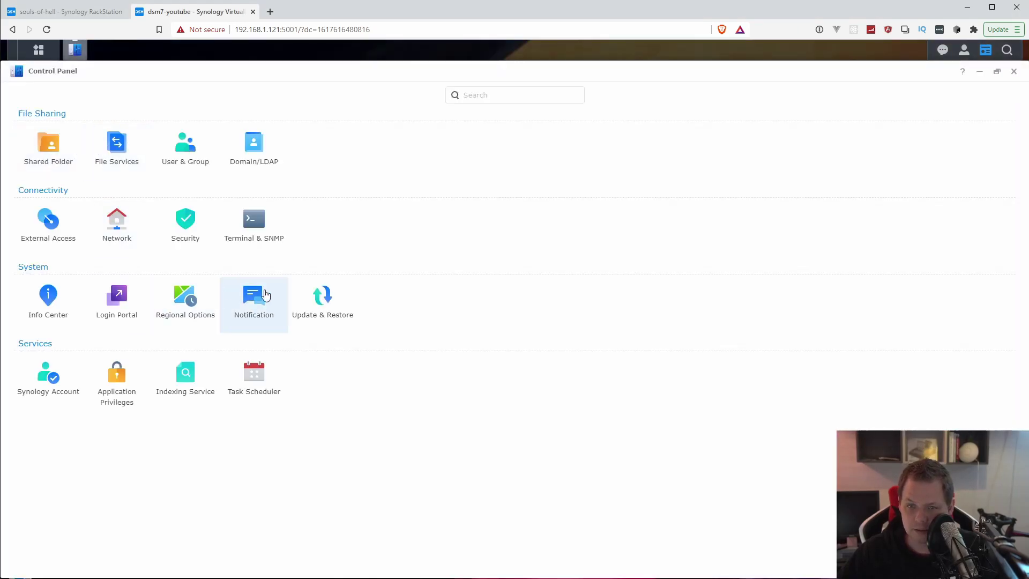
click(119, 301)
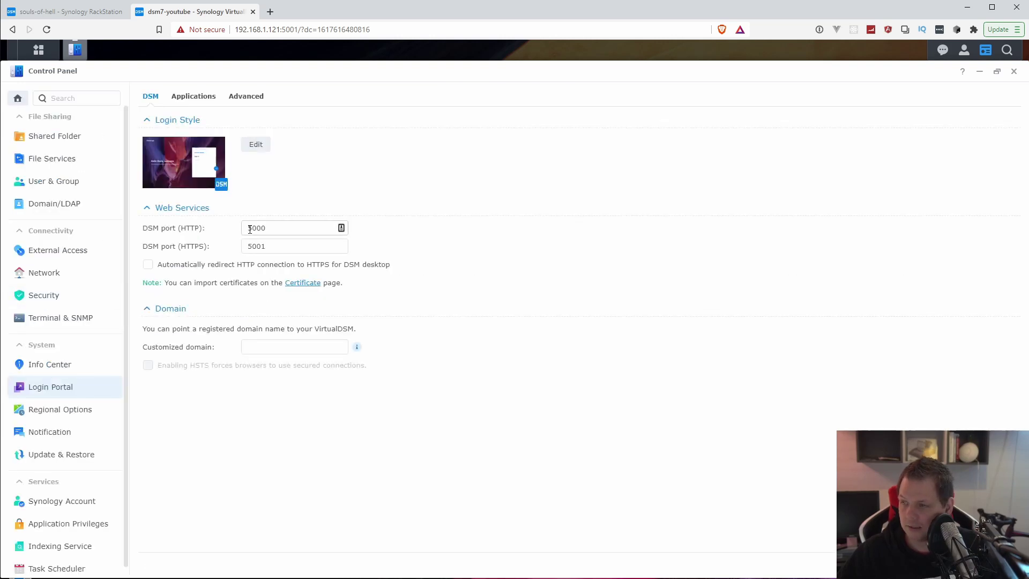
click(271, 246)
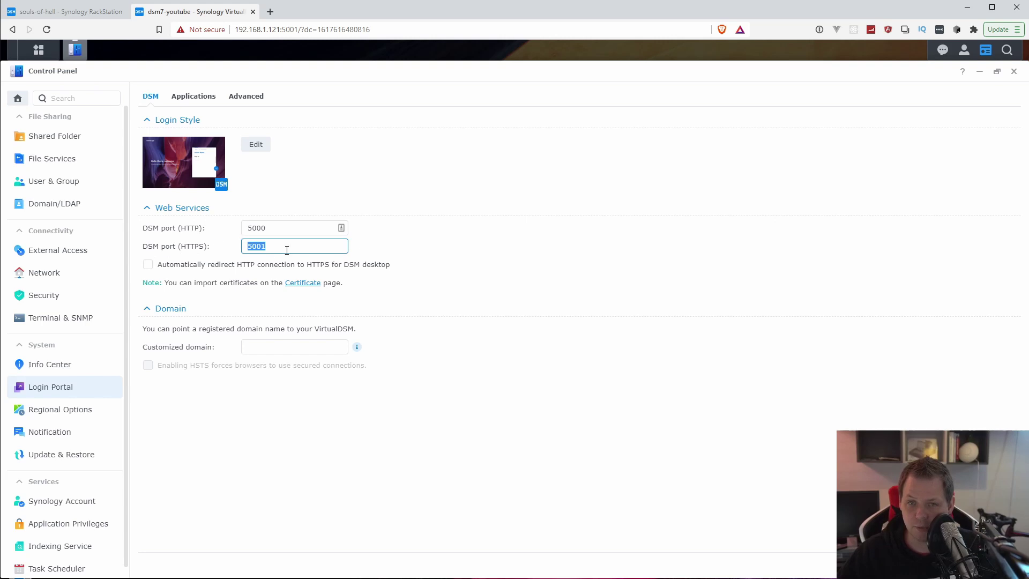
click(460, 264)
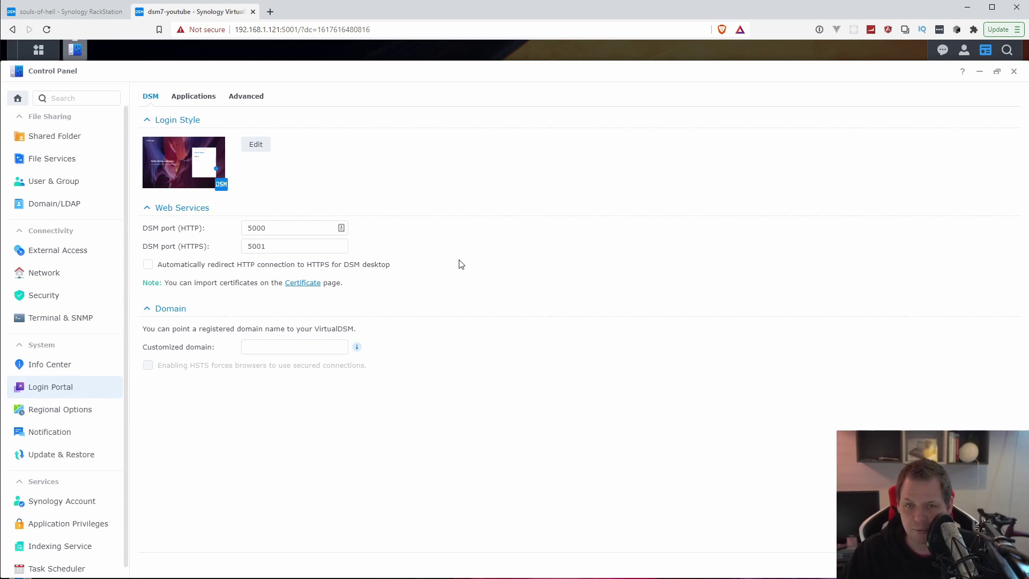
Change the DSM HTTPS port from 5001 to 8433 and enable automatic HTTP-to-HTTPS redirection.
click(301, 241)
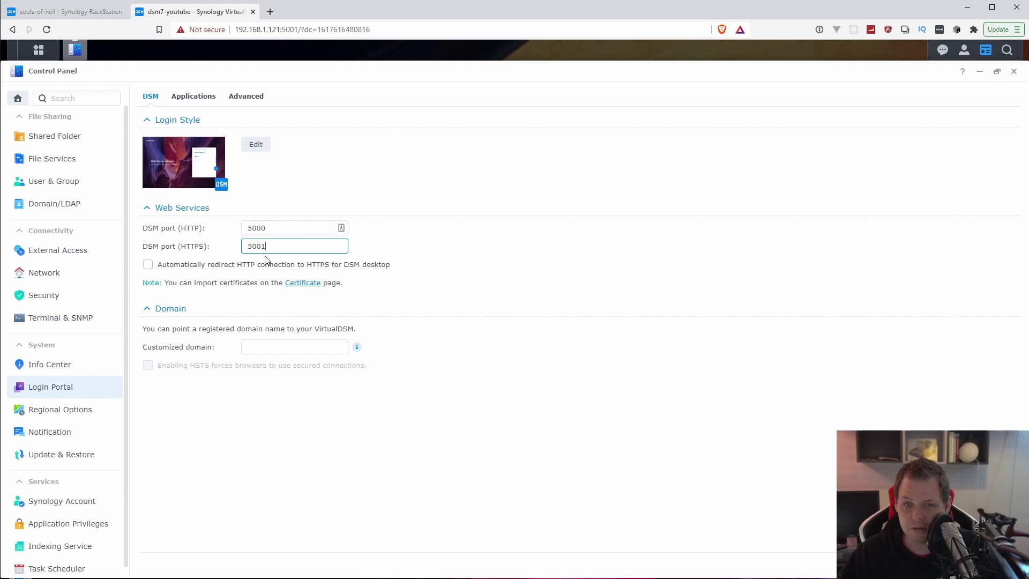
double_click(299, 246)
text(844)
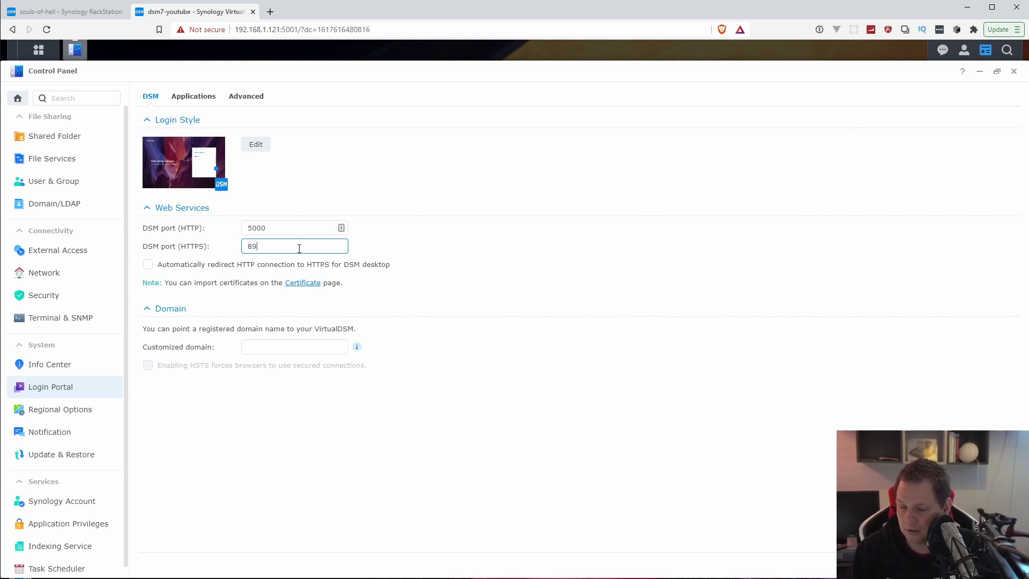
key(BackSpace)
text(33)
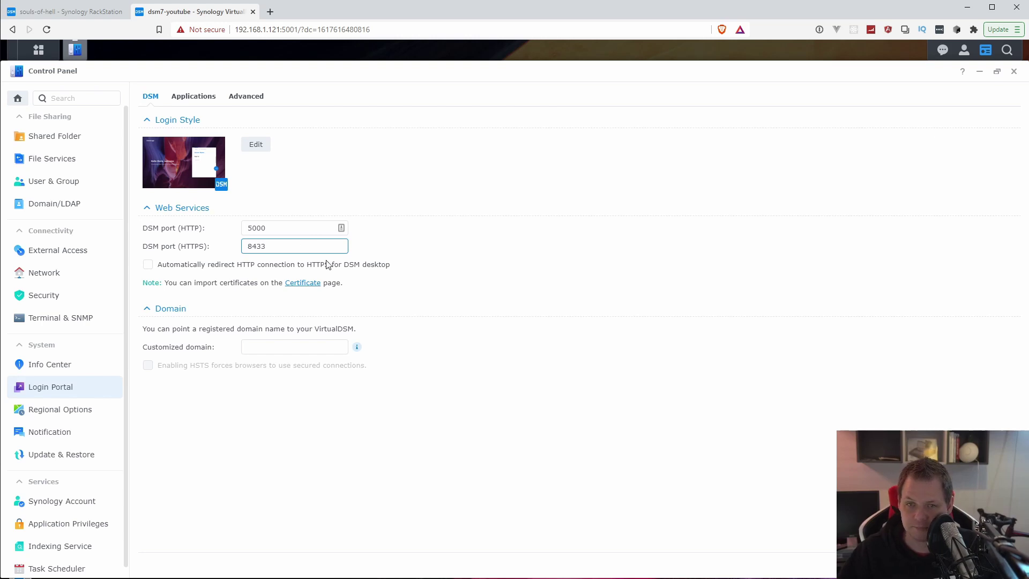
click(327, 268)
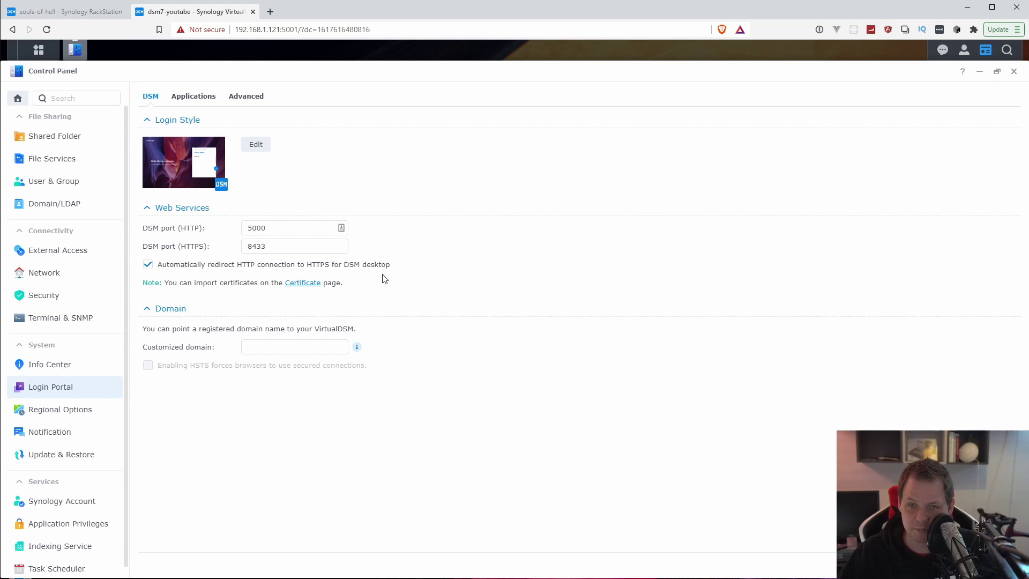
click(310, 246)
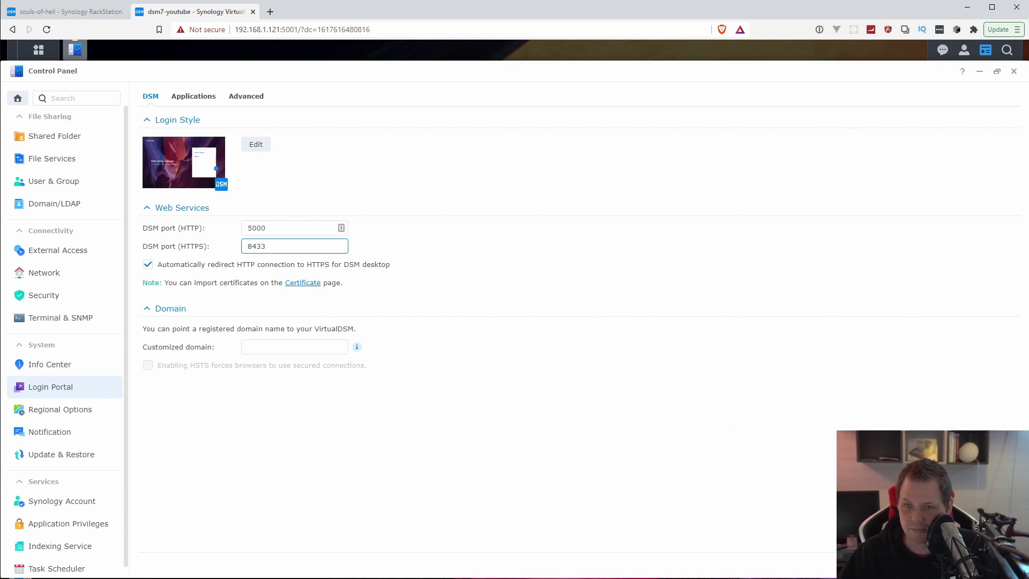
key(Return)
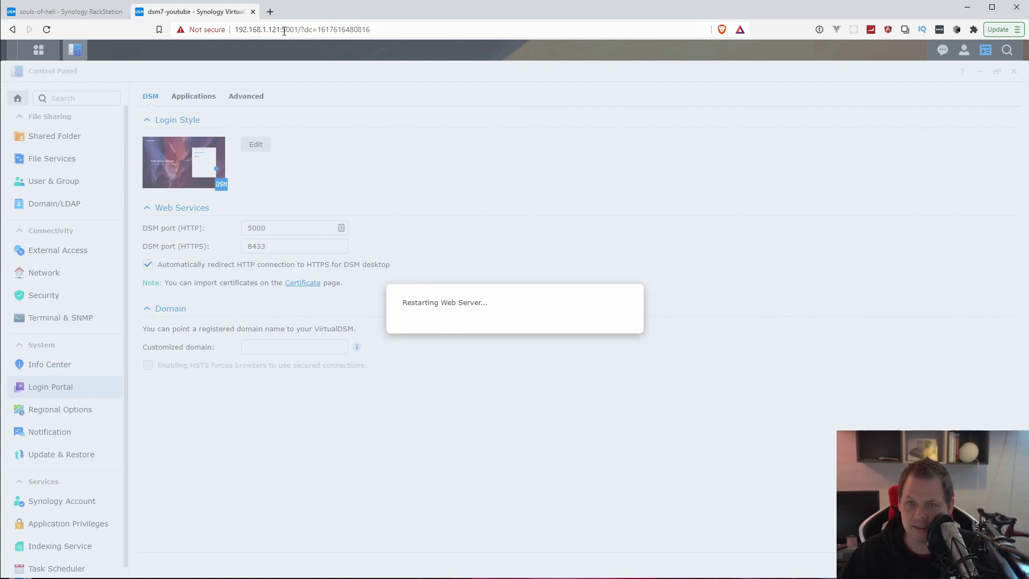
drag(283, 30, 502, 45)
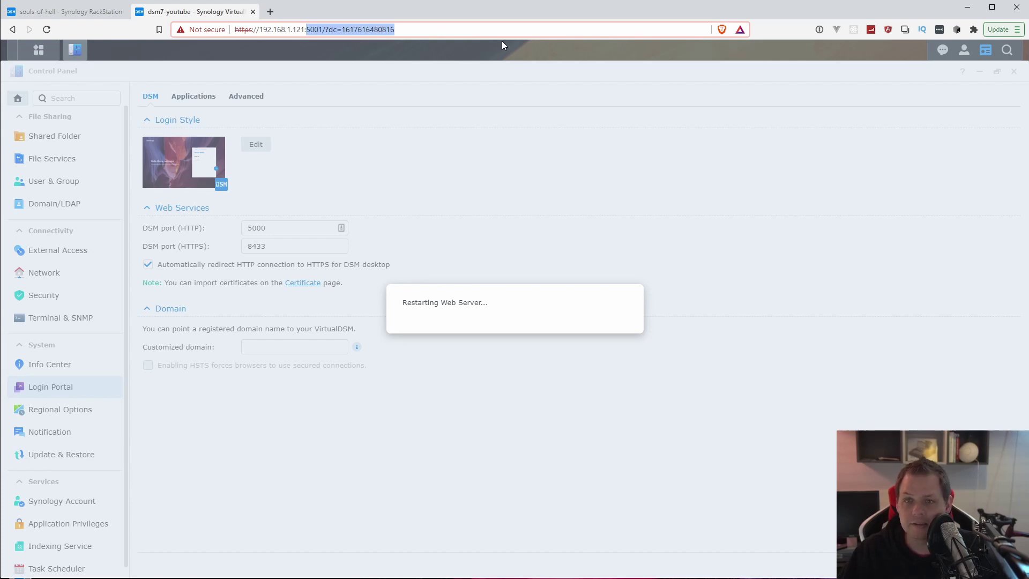
key(BackSpace)
key(Return)
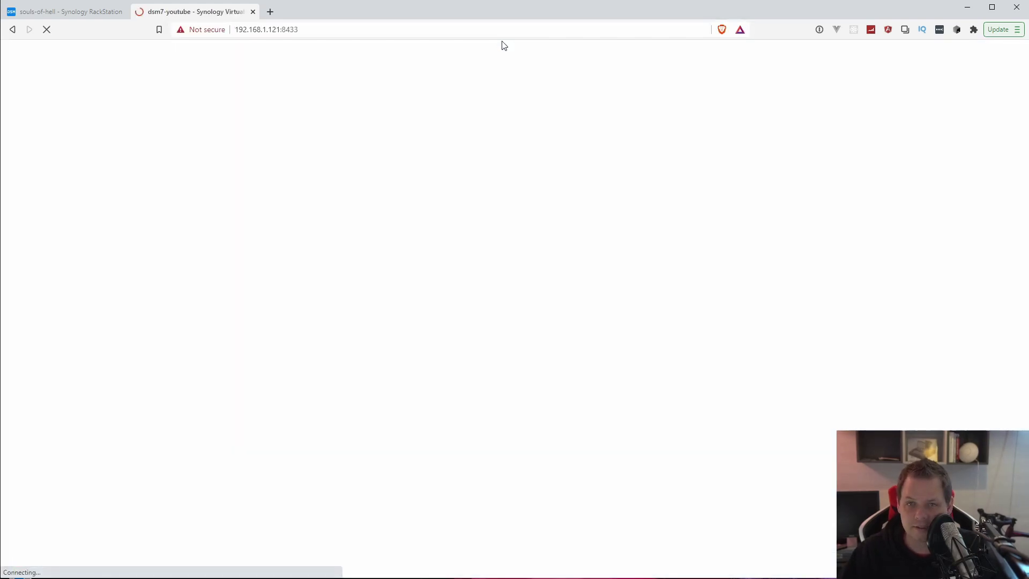
drag(270, 29, 370, 27)
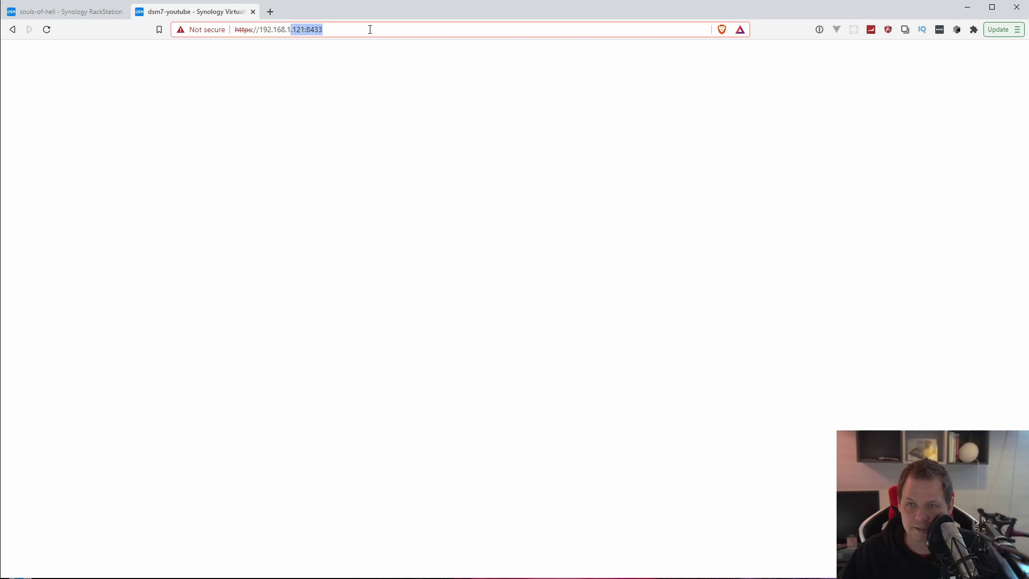
click(369, 28)
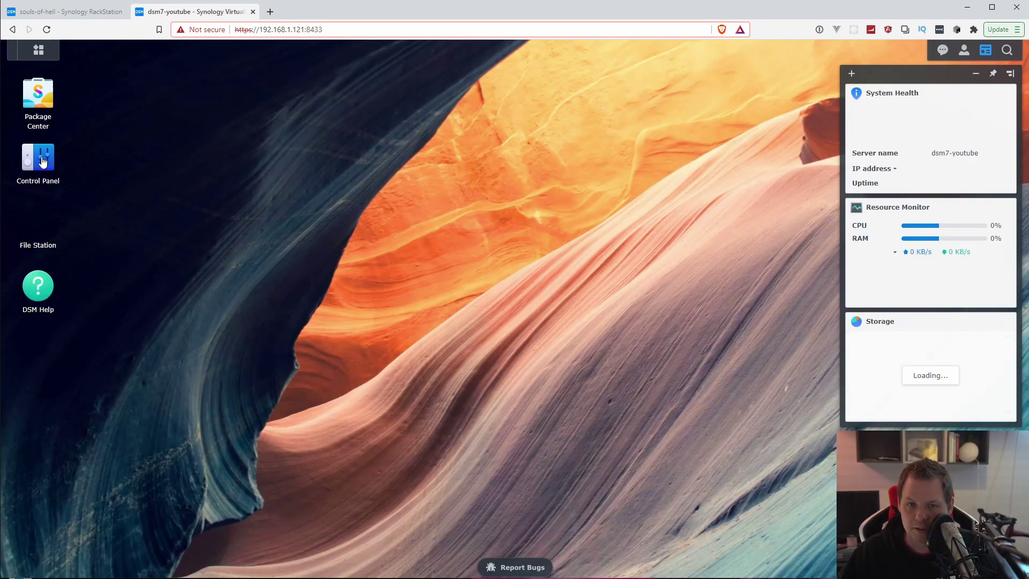
Open the Account tab of Control Panel's Security settings.
click(42, 160)
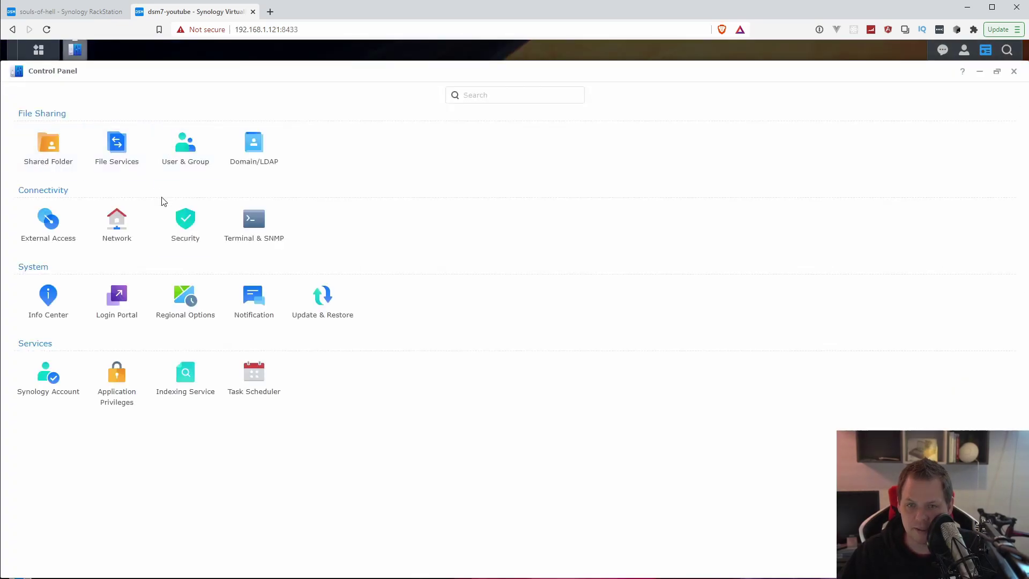
click(190, 217)
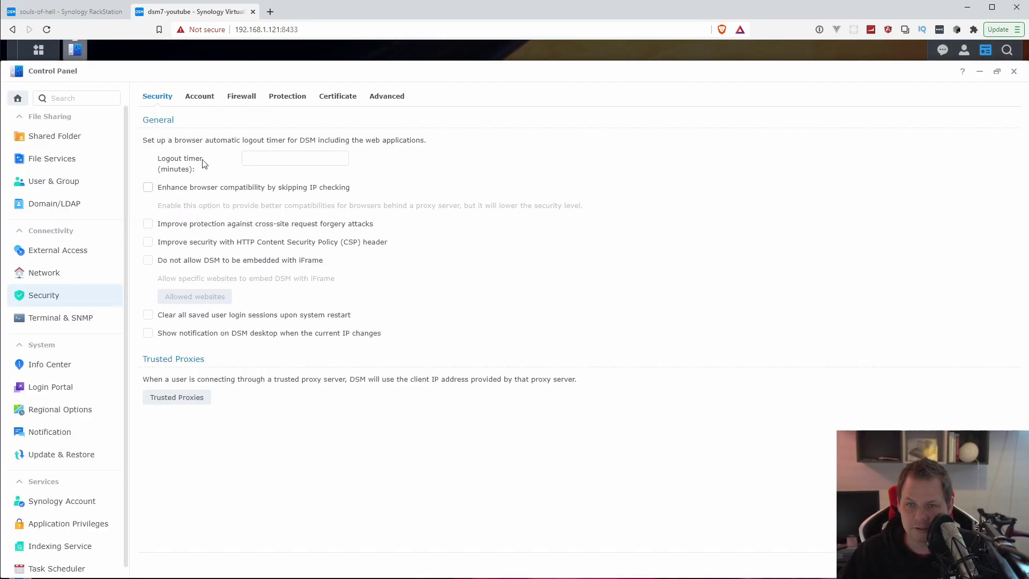
click(208, 99)
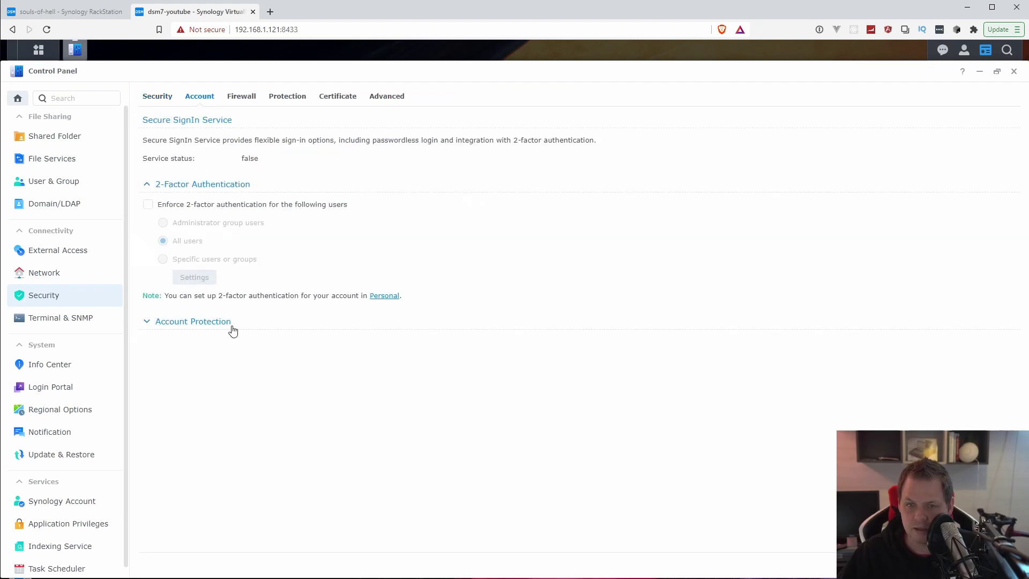
Enable Account Protection with 2FA enforced for all users, then go to the Protection tab.
click(190, 323)
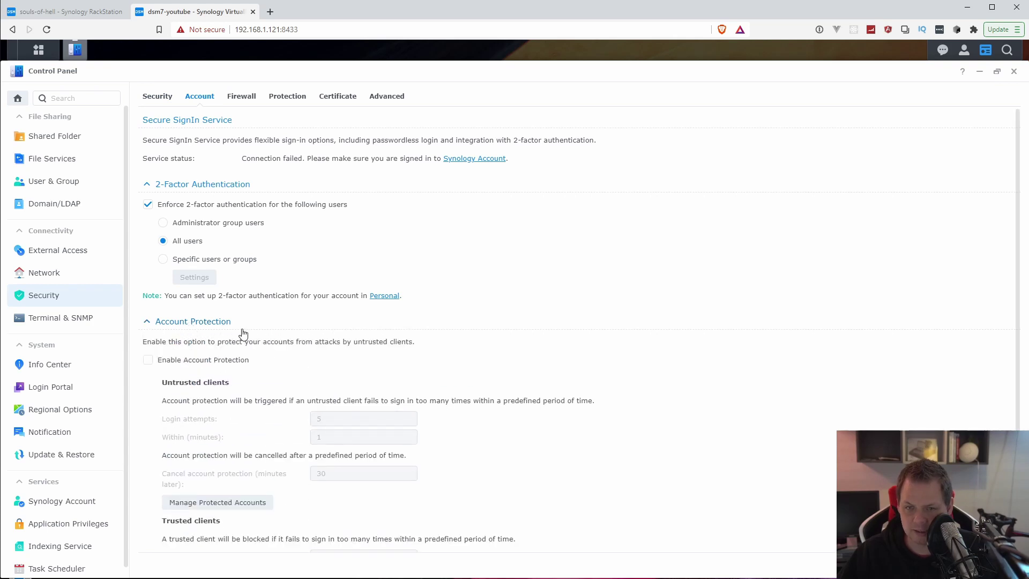
scroll(249, 328, down, 2)
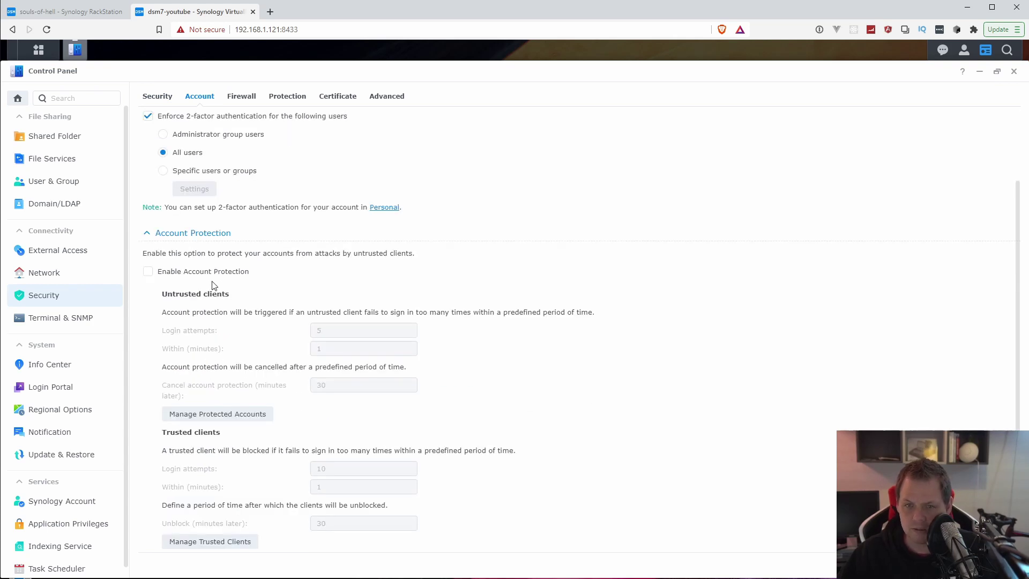
click(196, 273)
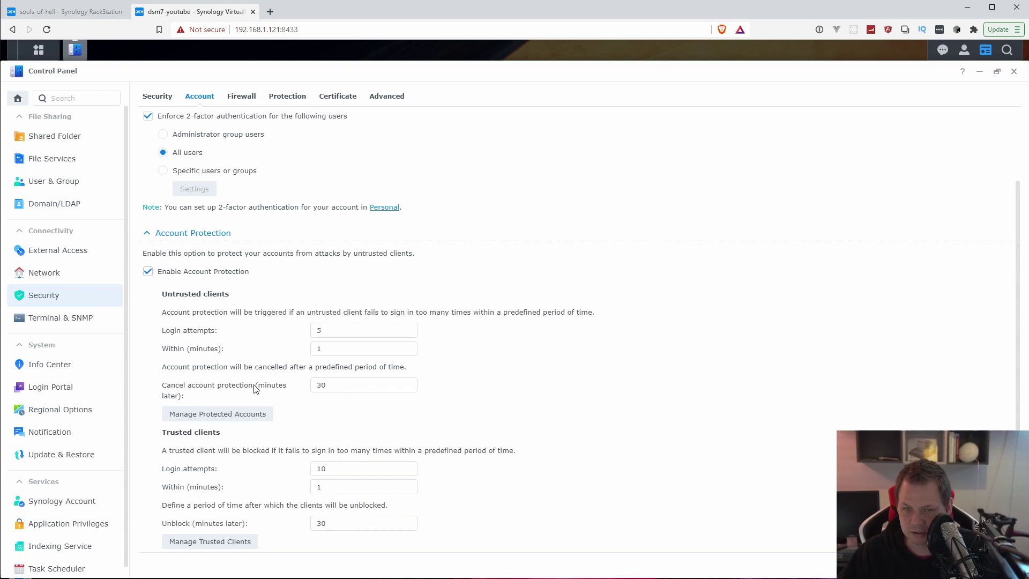
scroll(507, 393, down, 1)
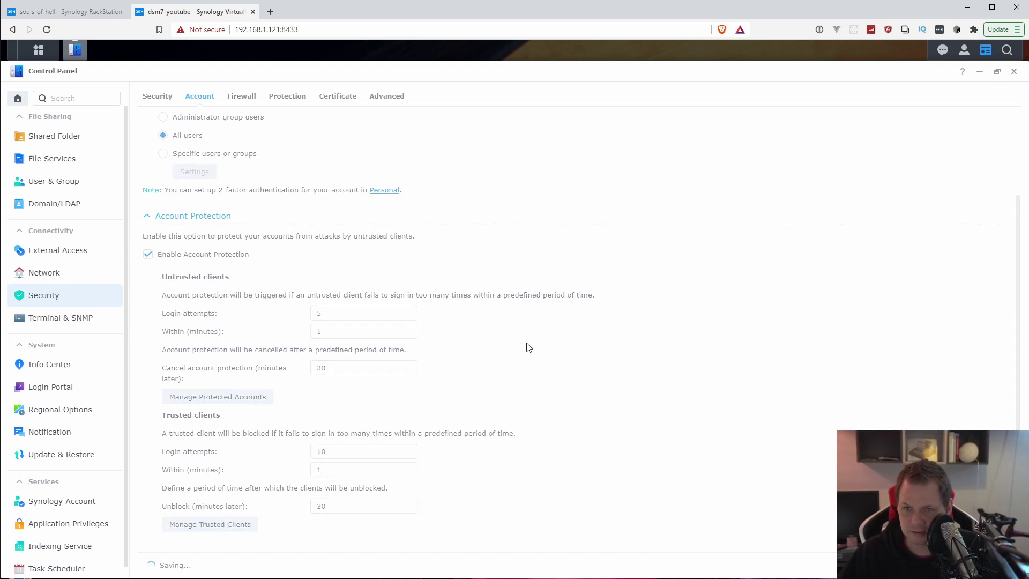
click(288, 100)
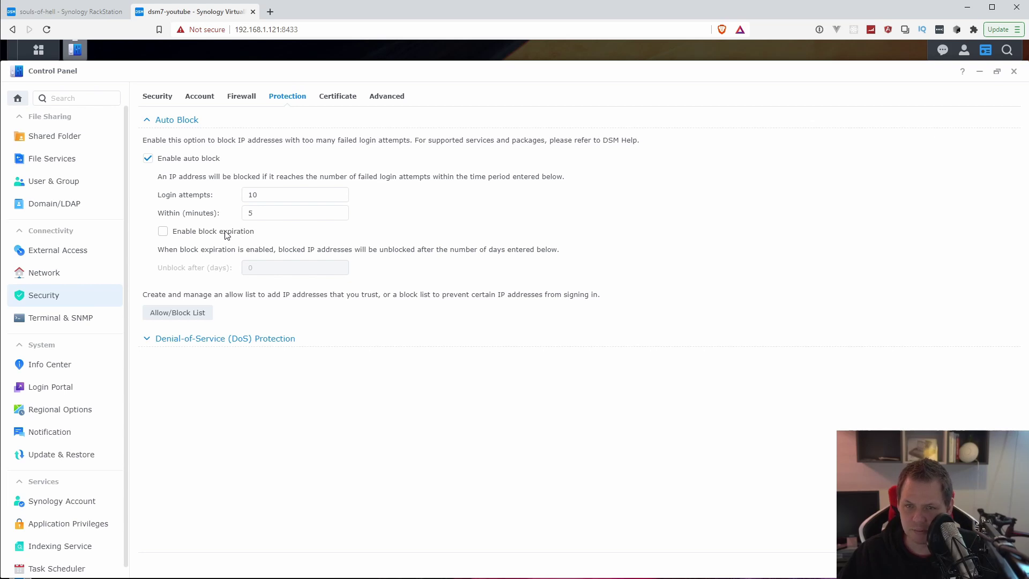
click(225, 232)
click(290, 267)
text(7)
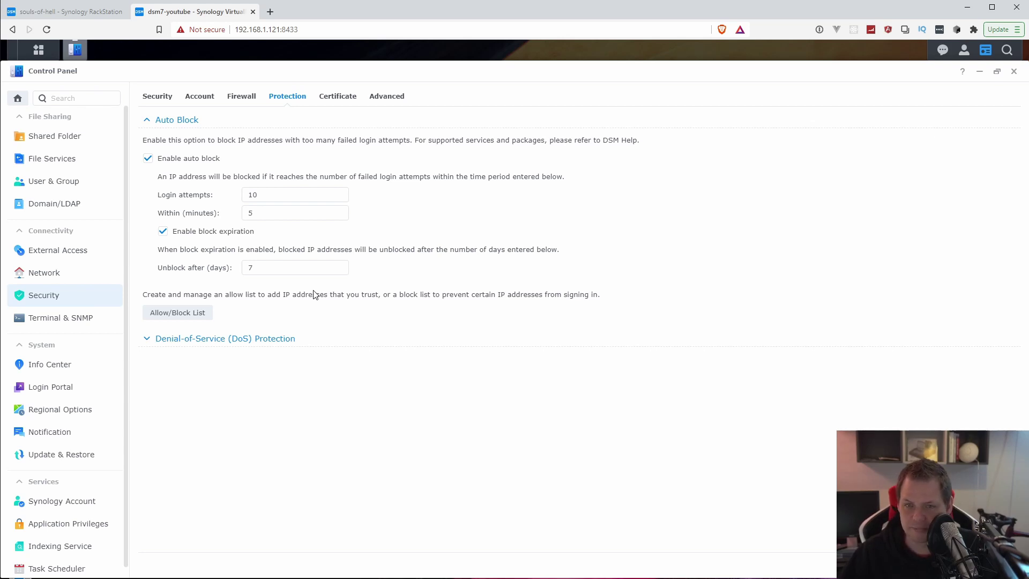
click(183, 231)
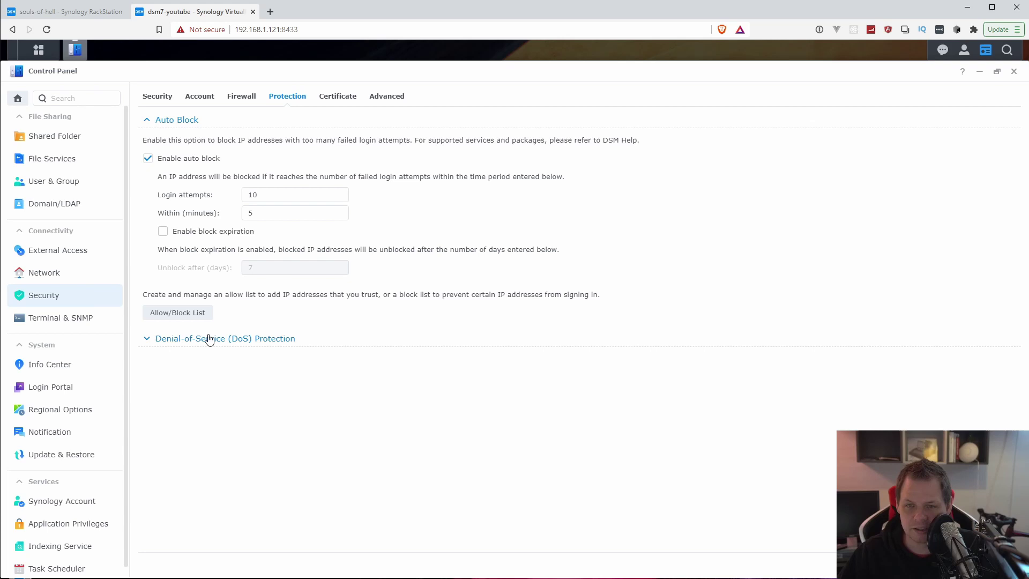
Expand the Denial-of-Service (DoS) Protection section to show LAN 1 protection.
click(260, 339)
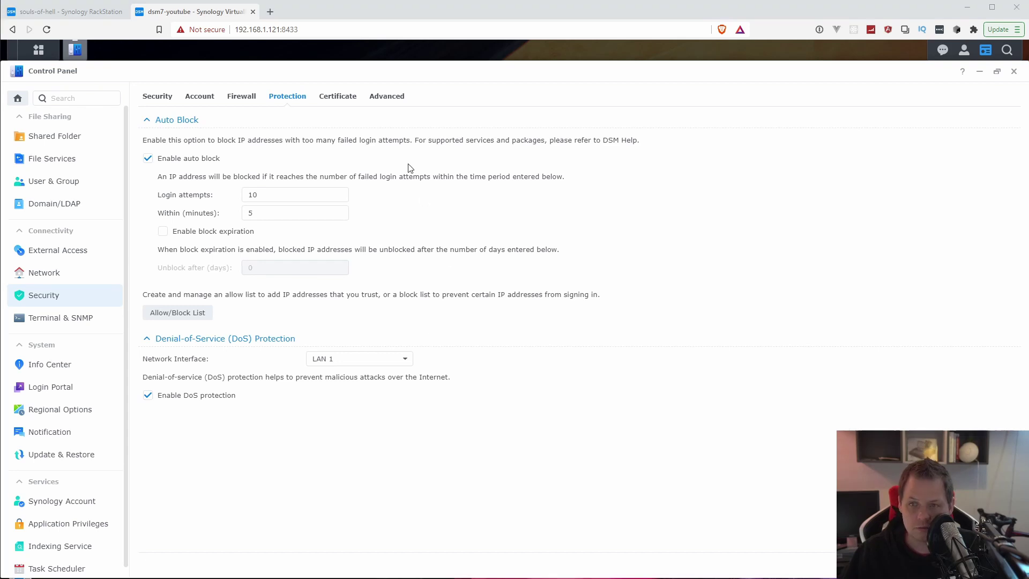
On the Advanced tab, enable HTTP compression and set TLS to Modern compatibility, accepting the warning.
click(386, 98)
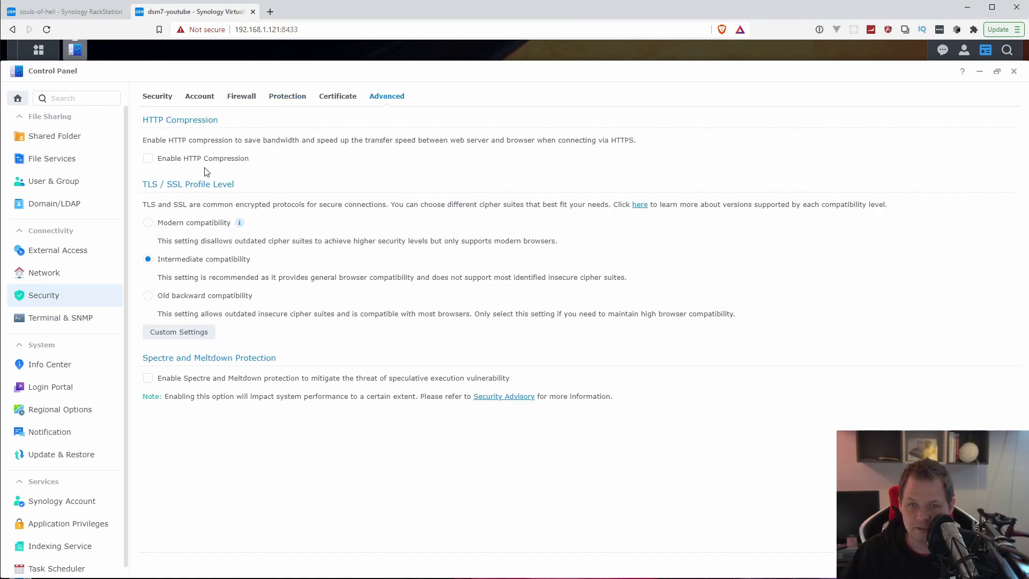
click(188, 164)
click(166, 222)
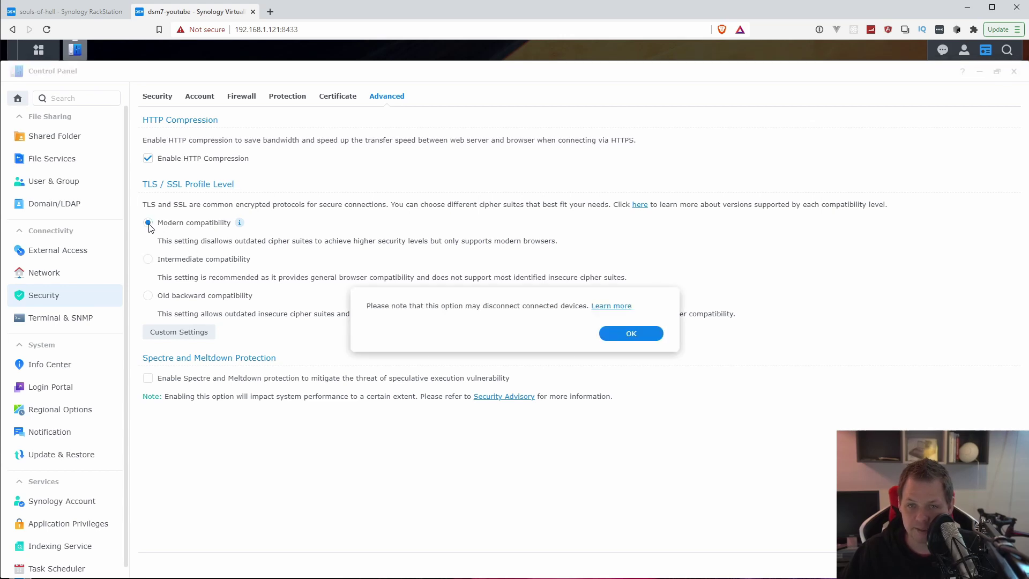
click(631, 334)
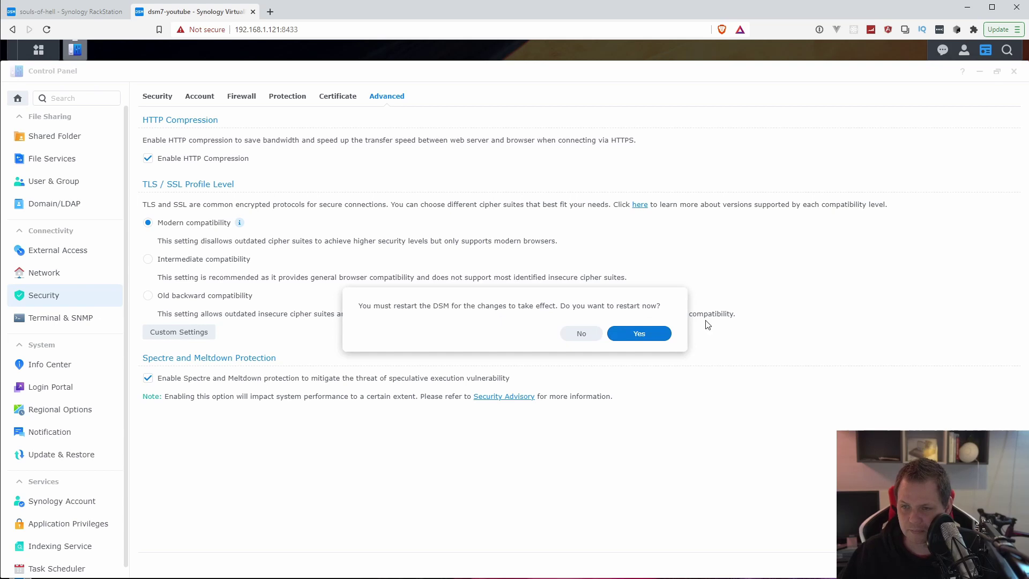
Confirm restarting DSM now so the advanced security settings take effect.
click(637, 335)
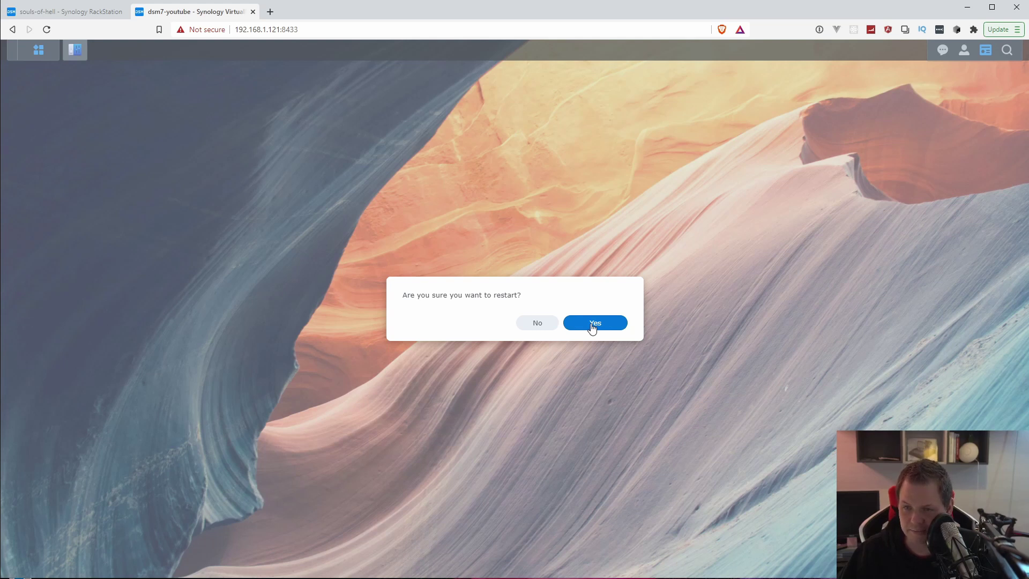
click(593, 325)
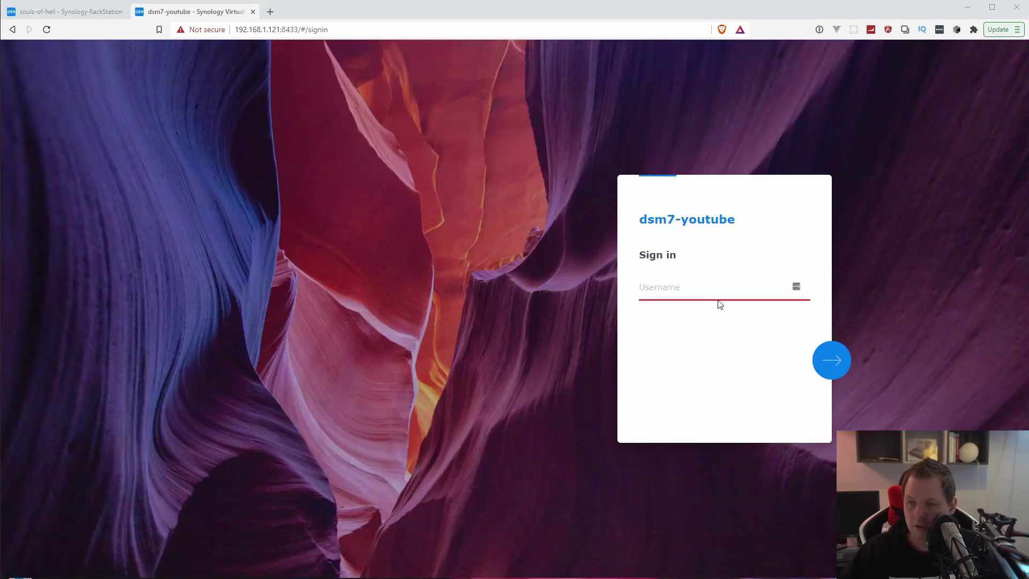
Sign in with the account username and password, then enter the 6-digit 2FA verification code.
click(691, 292)
text(paris)
key(Down)
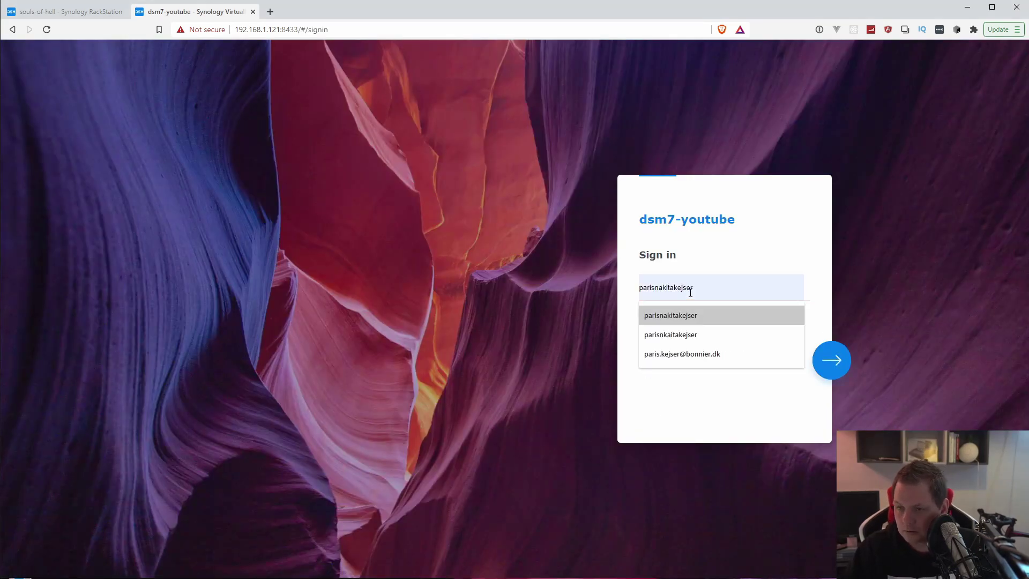
key(Return)
key(Return)
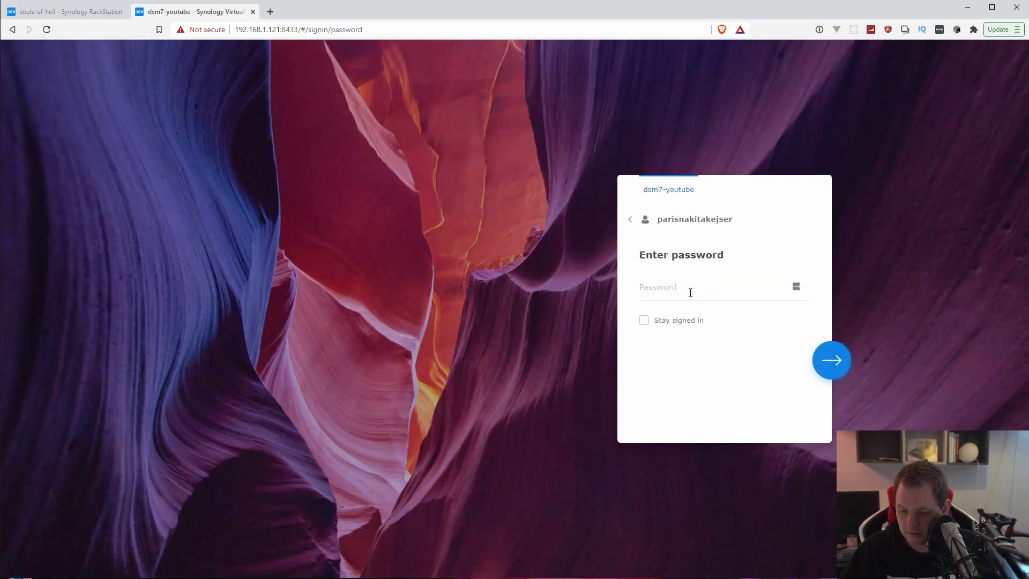
text(•••••••••)
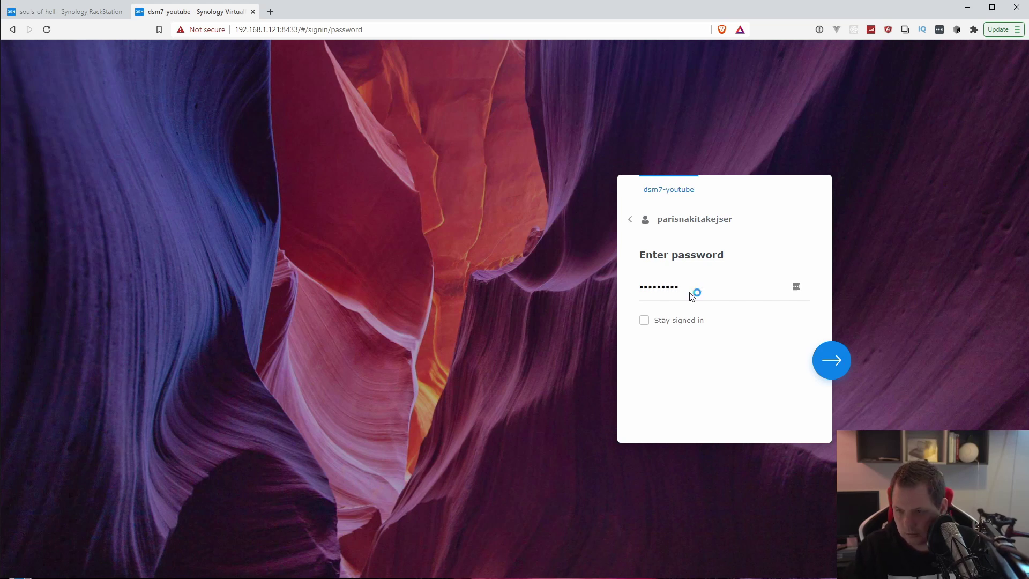
key(Return)
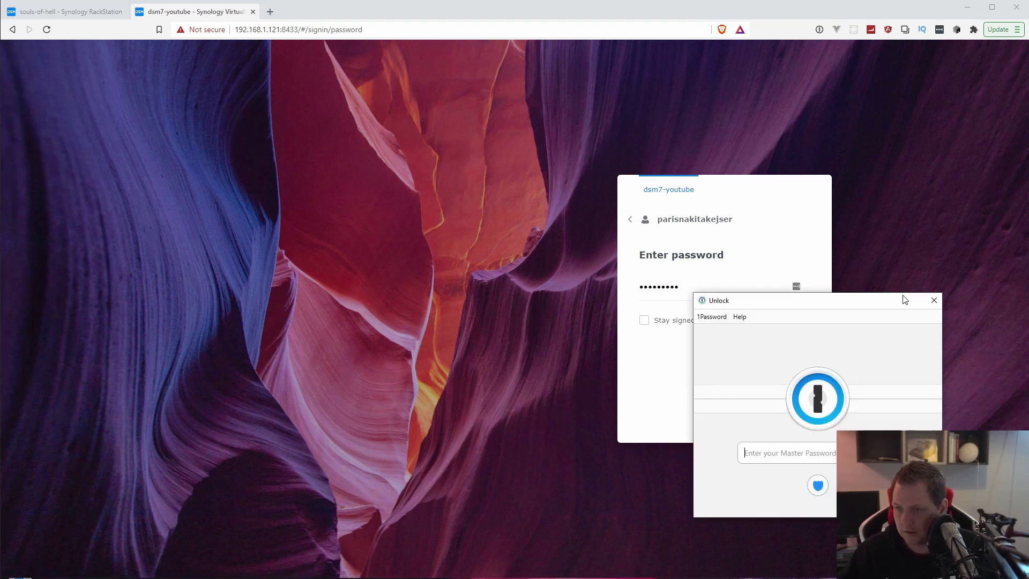
click(935, 300)
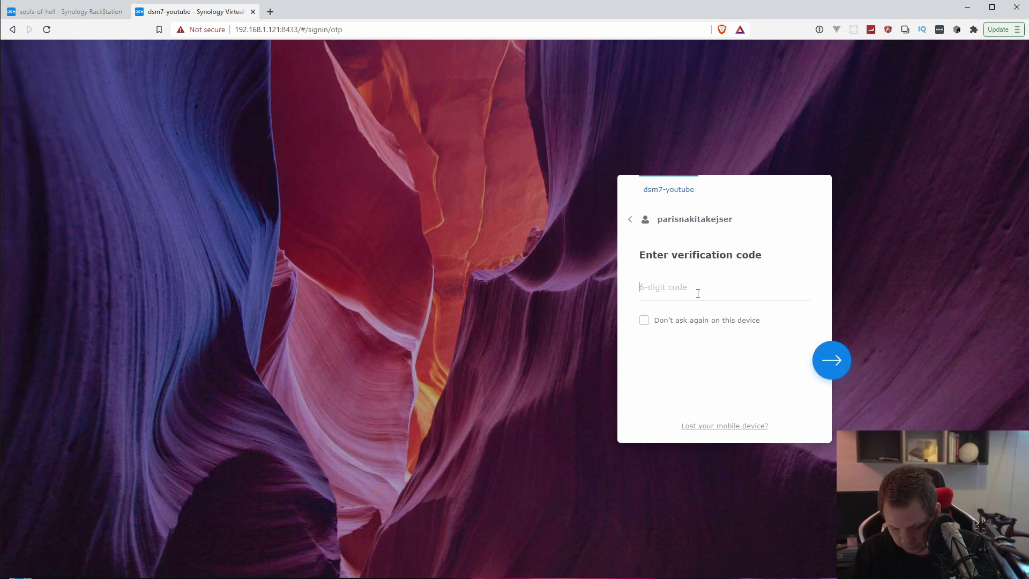
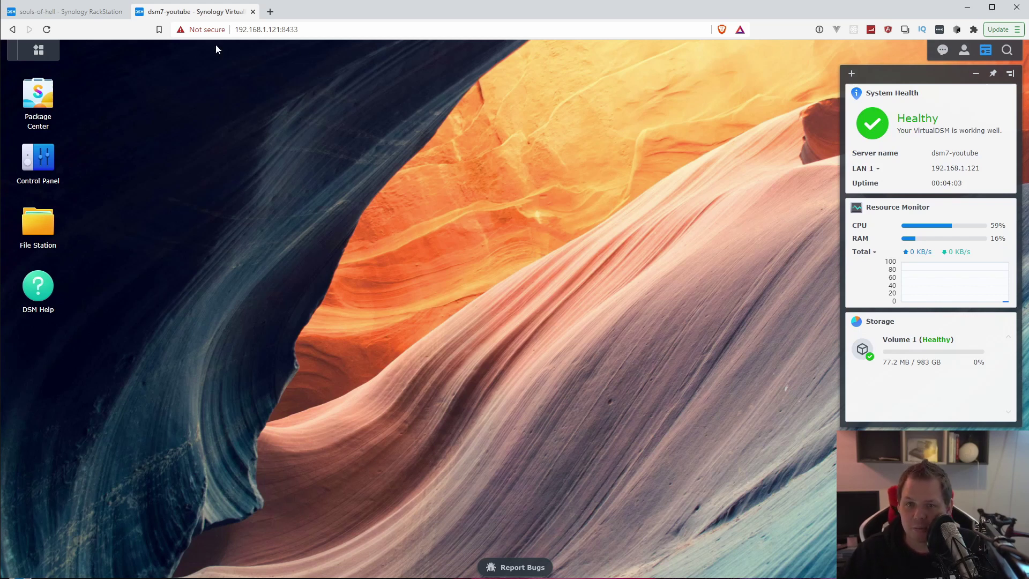
click(183, 31)
click(217, 151)
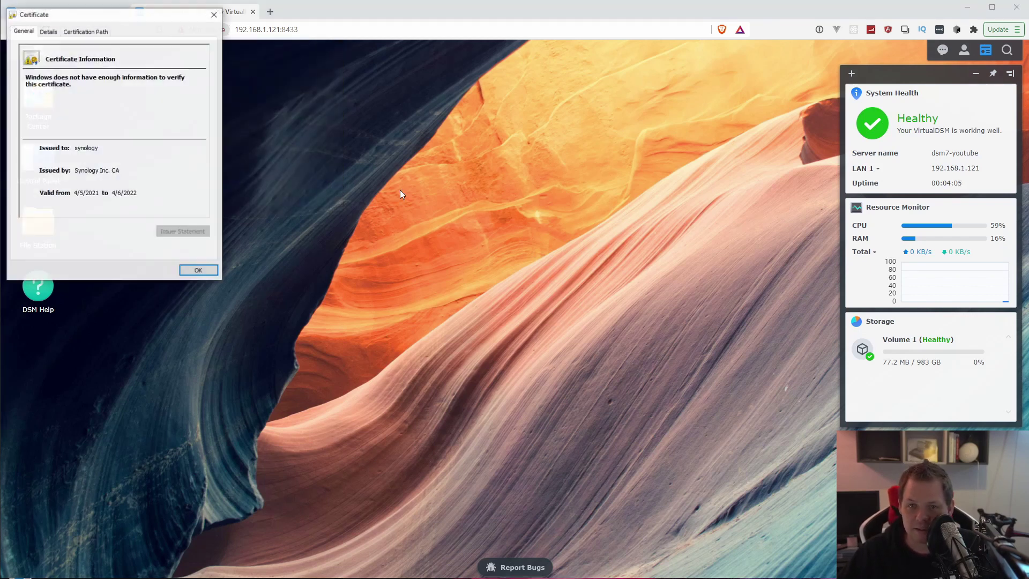
click(213, 15)
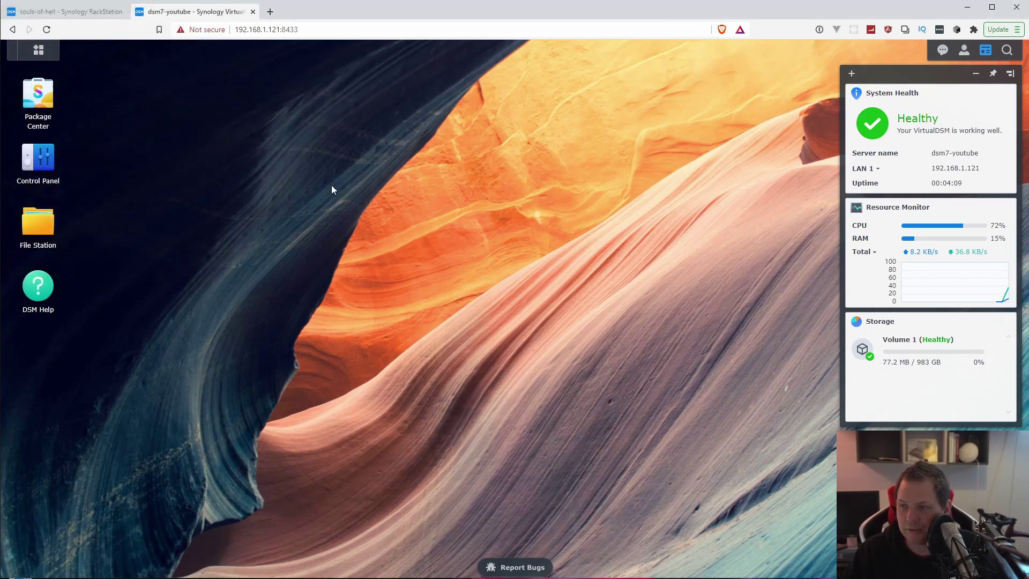